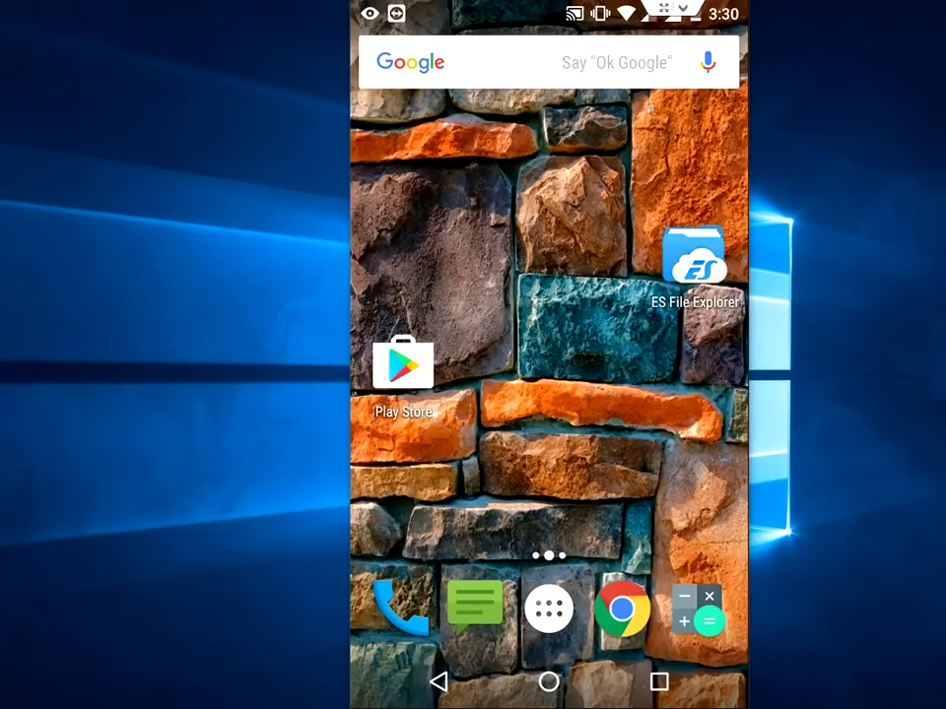
Open the app drawer and scroll the app list to find WhatsApp
{"action": "left_click", "coordinate": [548, 608]}
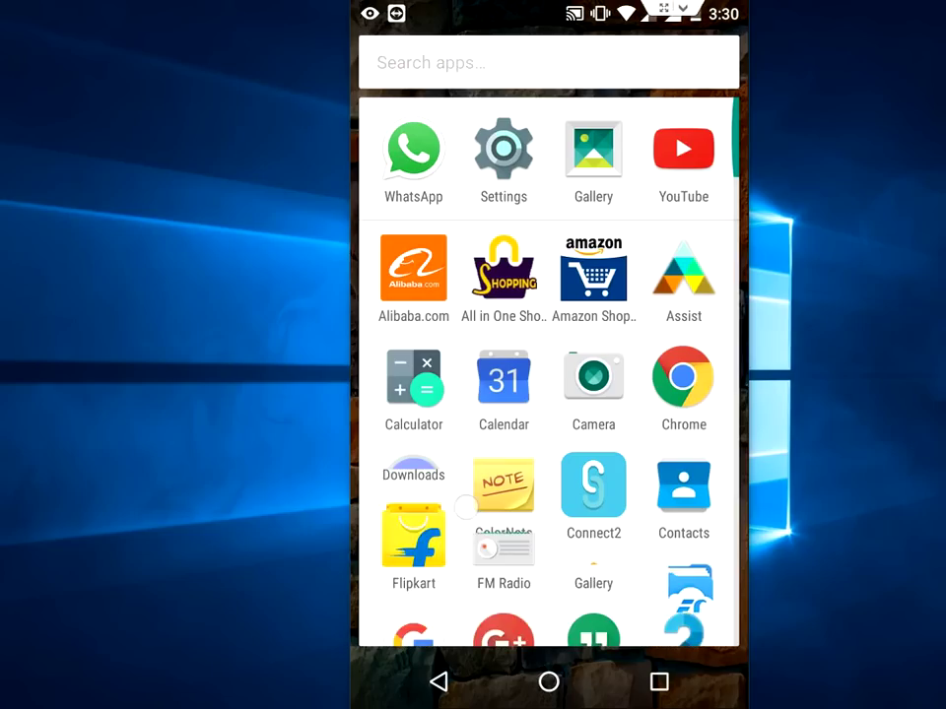
{"action": "scroll", "coordinate": [549, 374], "scroll_direction": "down", "scroll_amount": 10}
Check the chat's document picker, which lists only FacePoints.txt and miniclipId.txt, then leave WhatsApp
{"action": "left_click", "coordinate": [593, 463]}
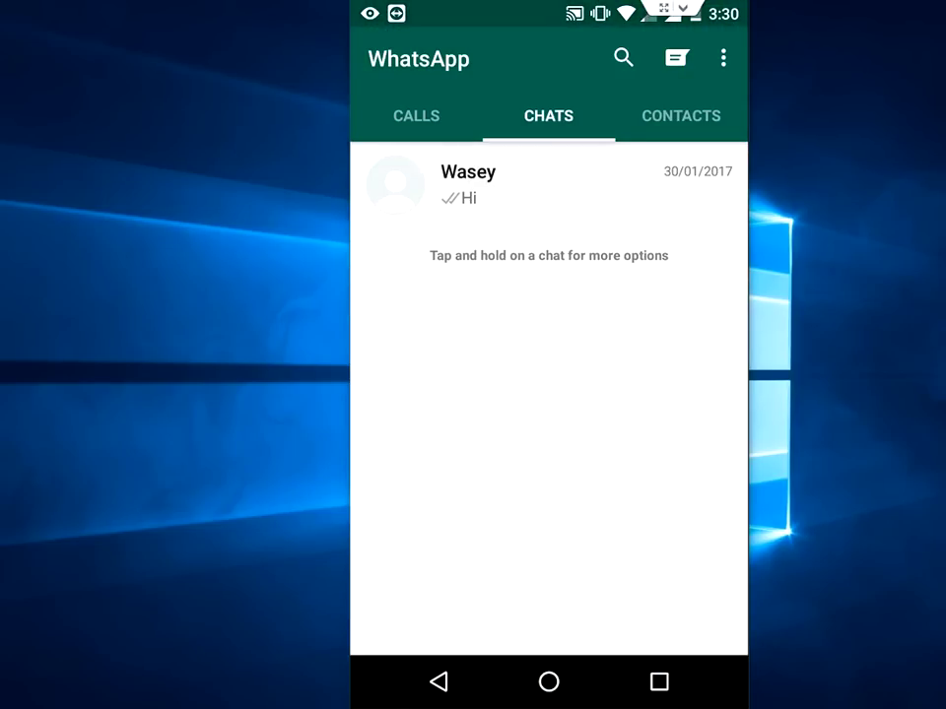
{"action": "left_click", "coordinate": [542, 183]}
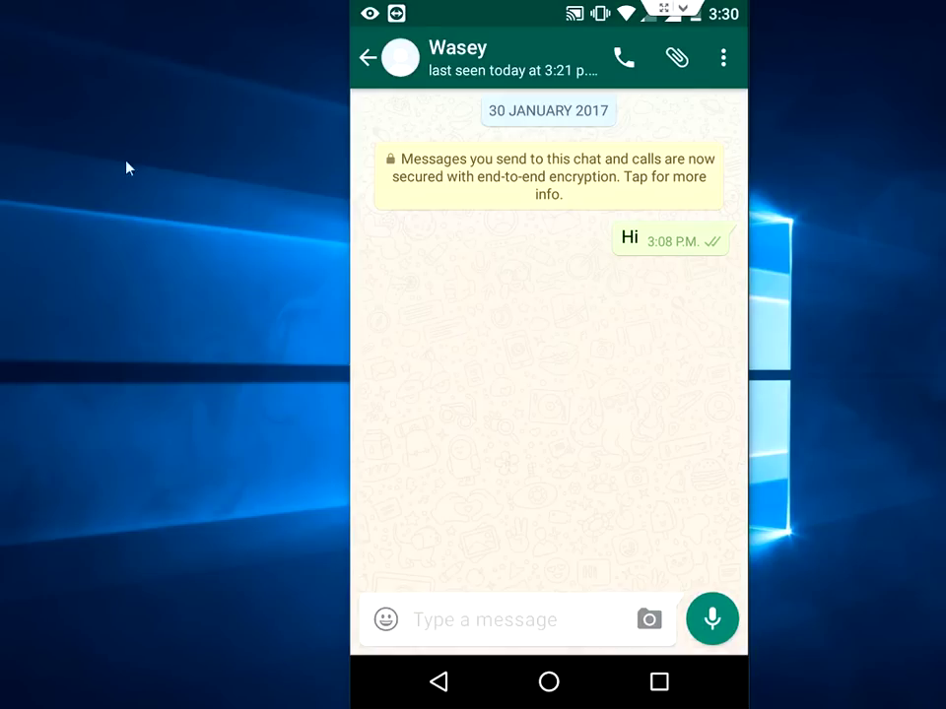
{"action": "left_click", "coordinate": [676, 57]}
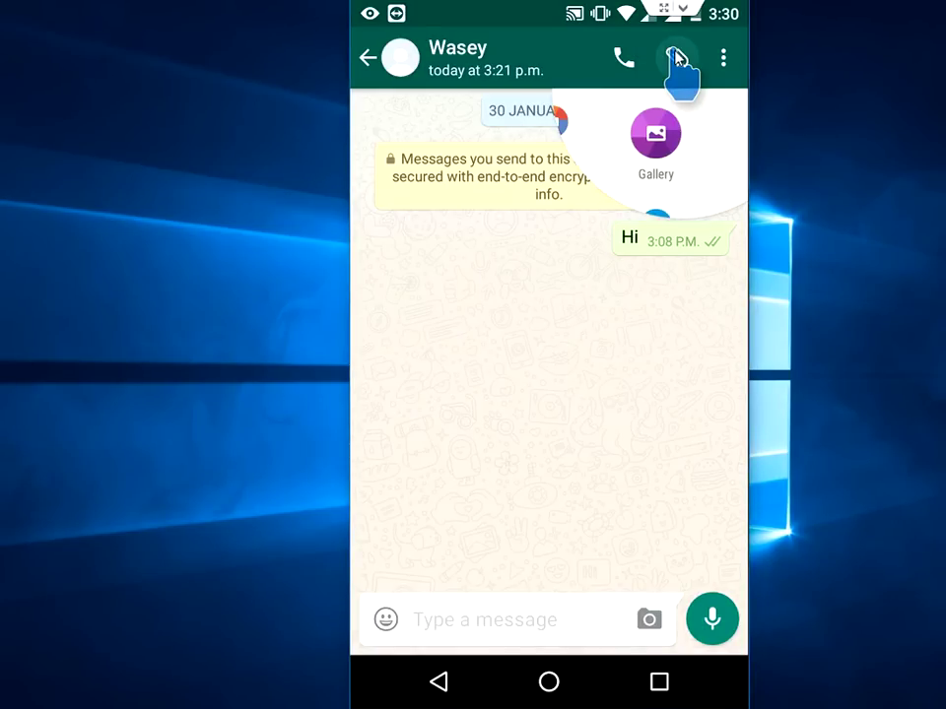
{"action": "left_click", "coordinate": [447, 139]}
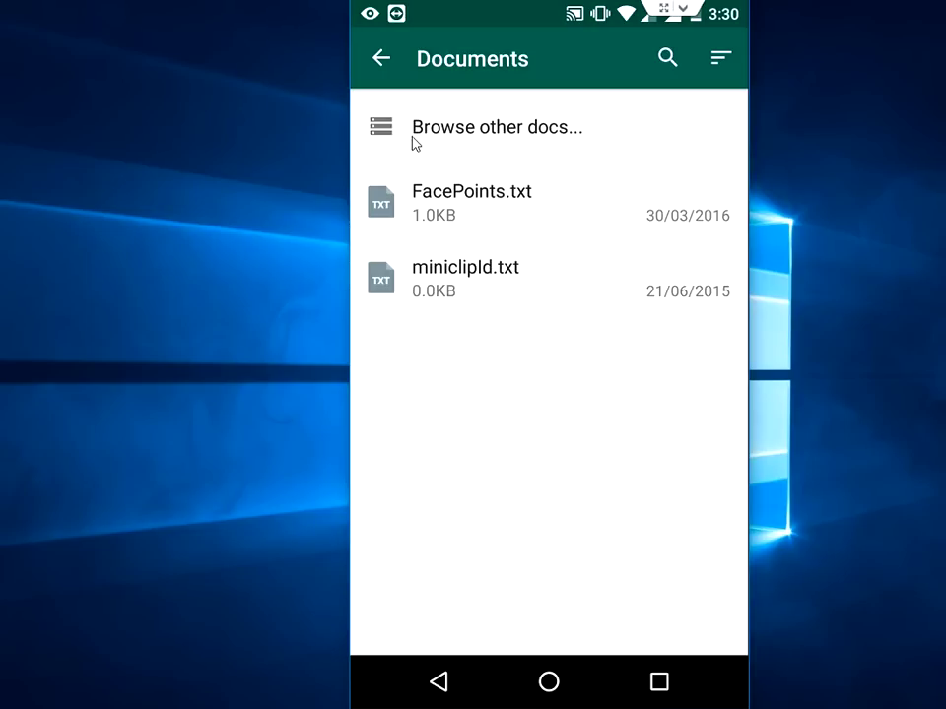
{"action": "key", "text": "Escape"}
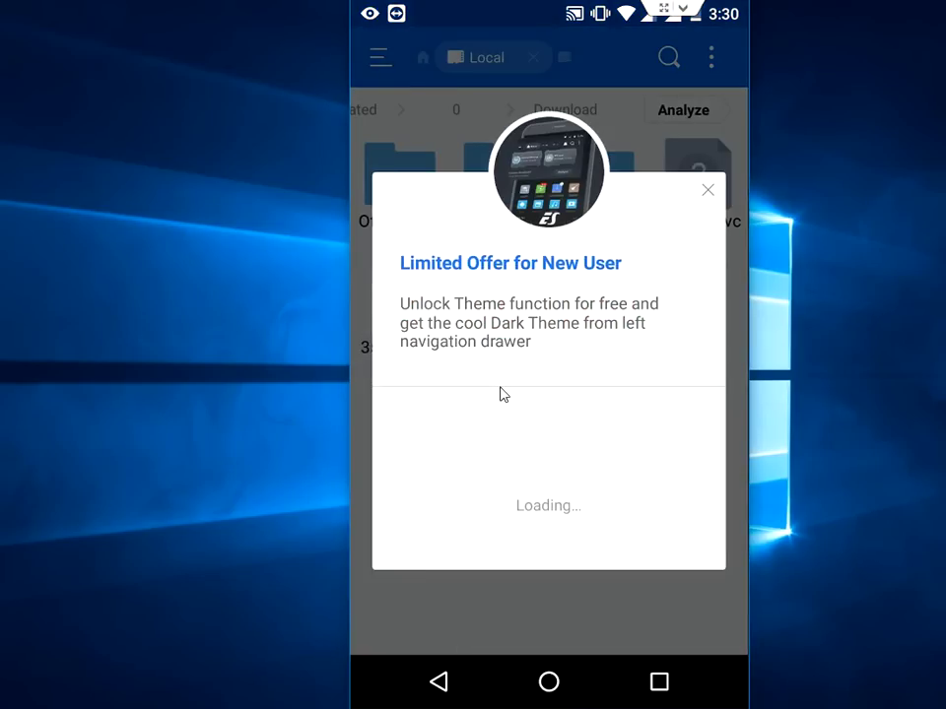
Dismiss ES File Explorer's Limited Offer popup
{"action": "key", "text": "Escape"}
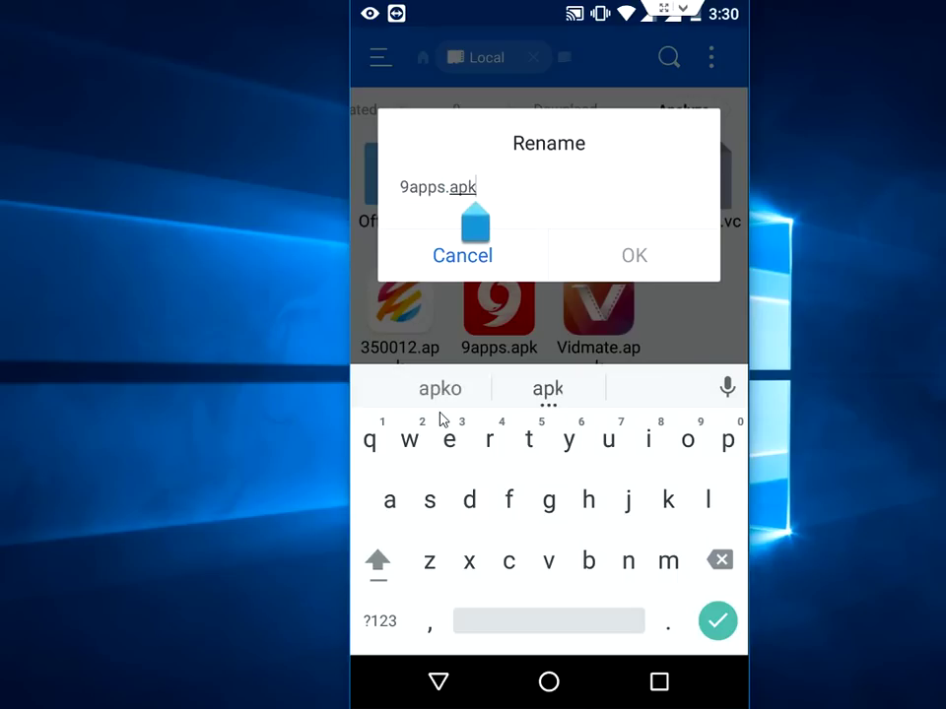
Replace the .apk extension with txt so the file becomes 9apps.txt
{"action": "key", "text": "BackSpace"}
{"action": "key", "text": "BackSpace"}
{"action": "type", "text": "l"}
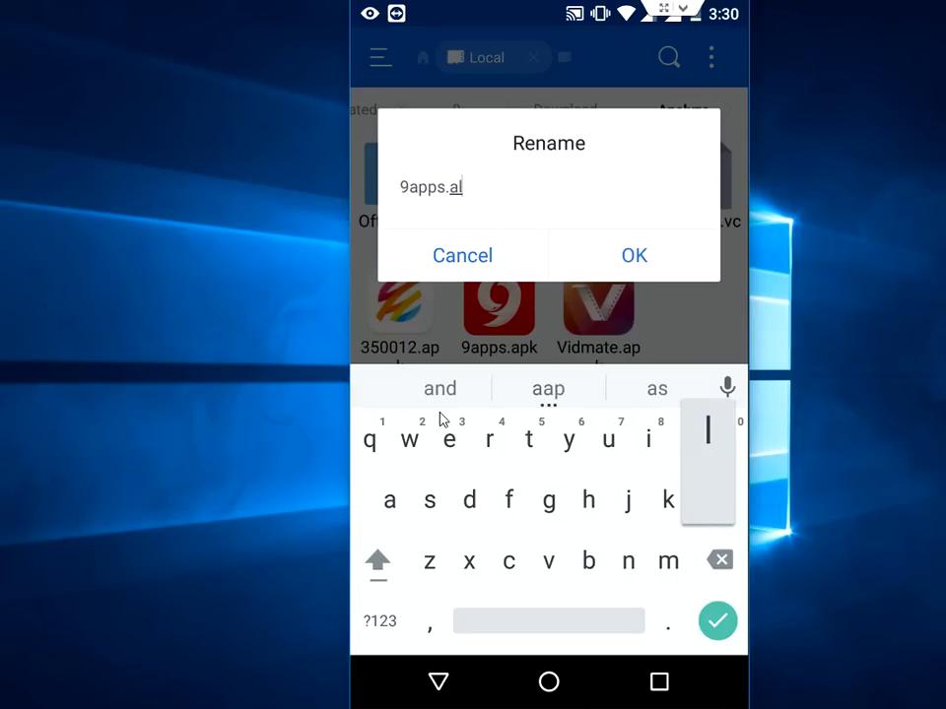
{"action": "key", "text": "BackSpace"}
{"action": "key", "text": "BackSpace"}
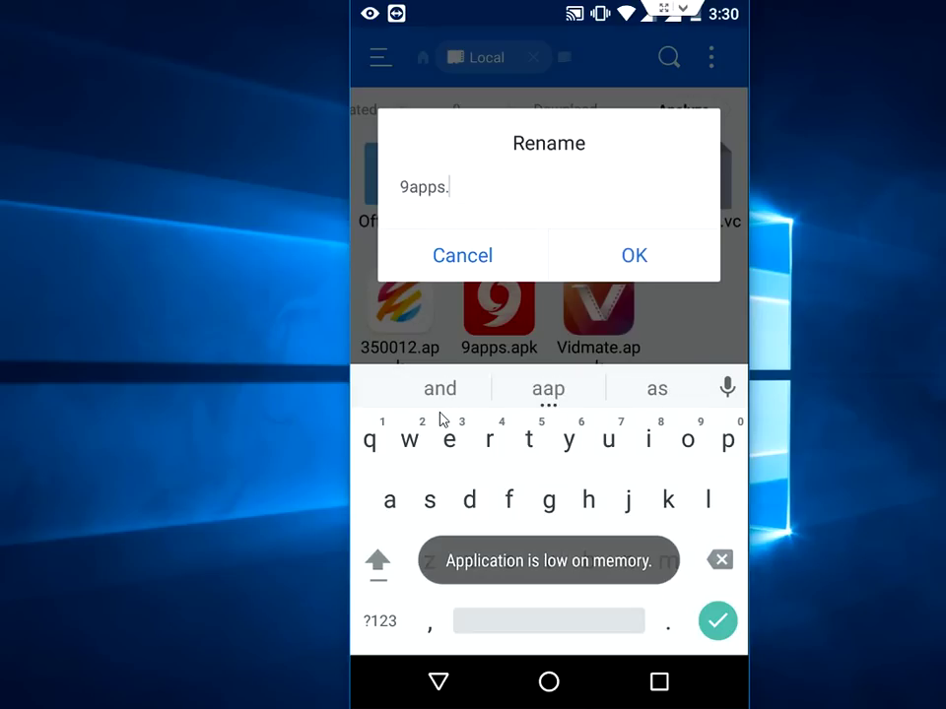
{"action": "type", "text": "t"}
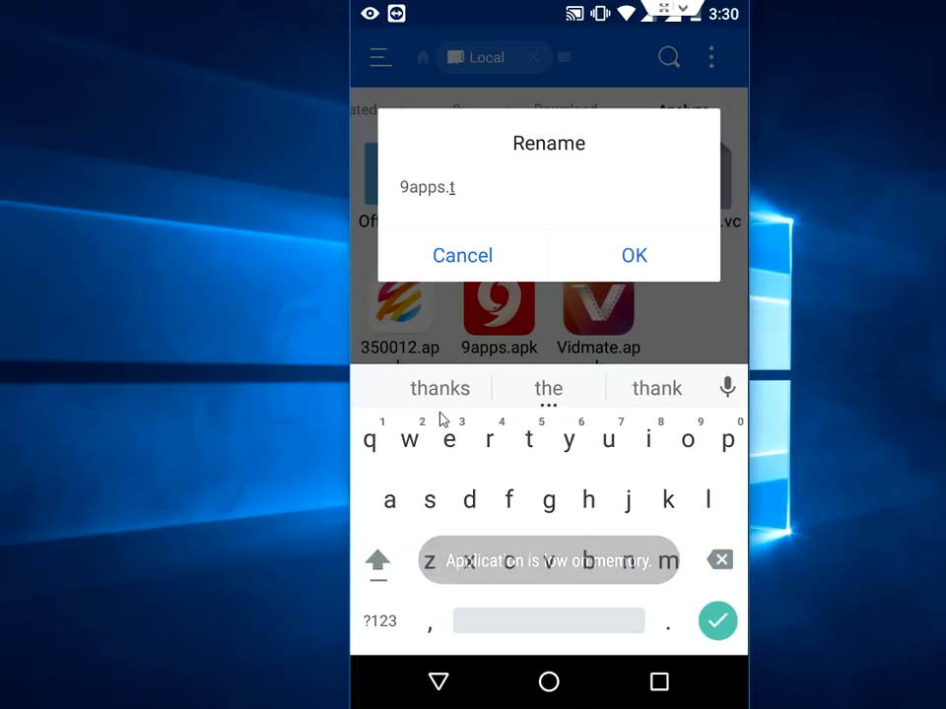
{"action": "type", "text": "xt"}
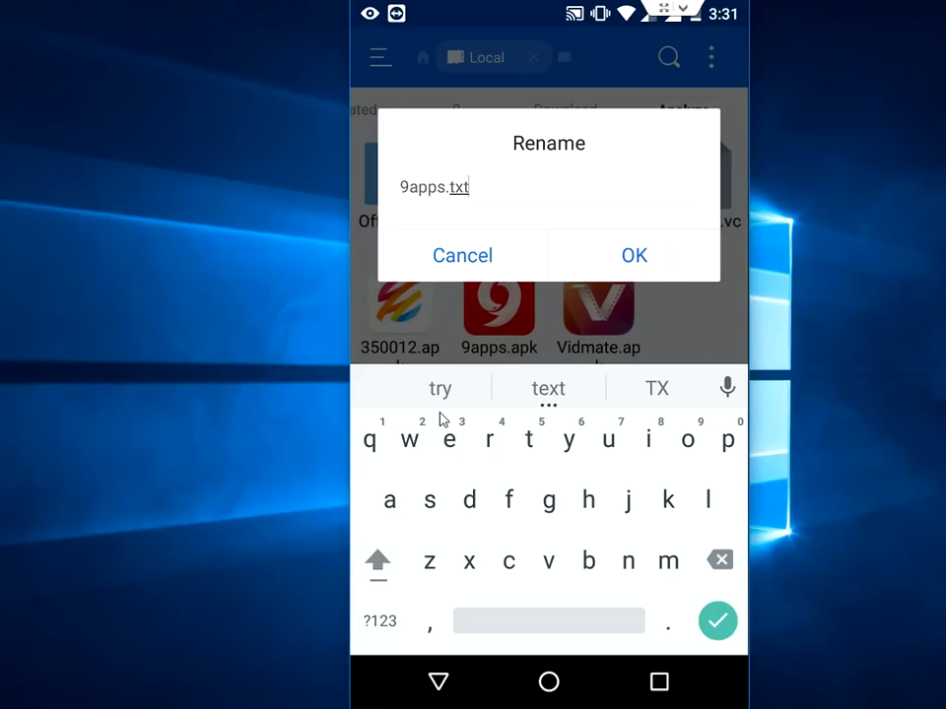
{"action": "key", "text": "Return"}
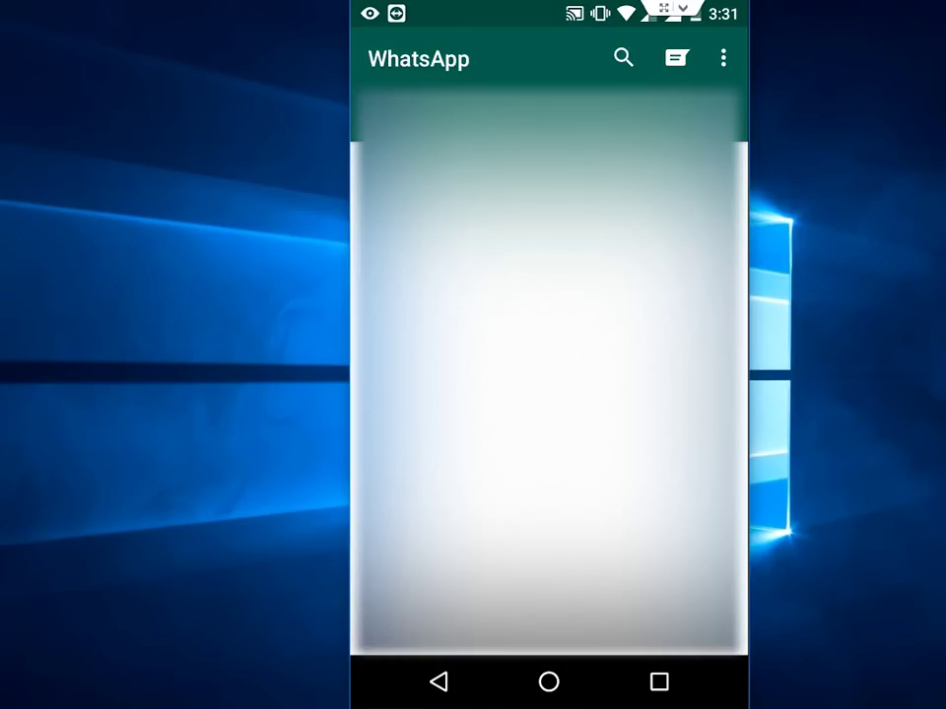
Send 9apps.txt as a document in the existing WhatsApp conversation
{"action": "left_click", "coordinate": [676, 57]}
{"action": "left_click", "coordinate": [438, 682]}
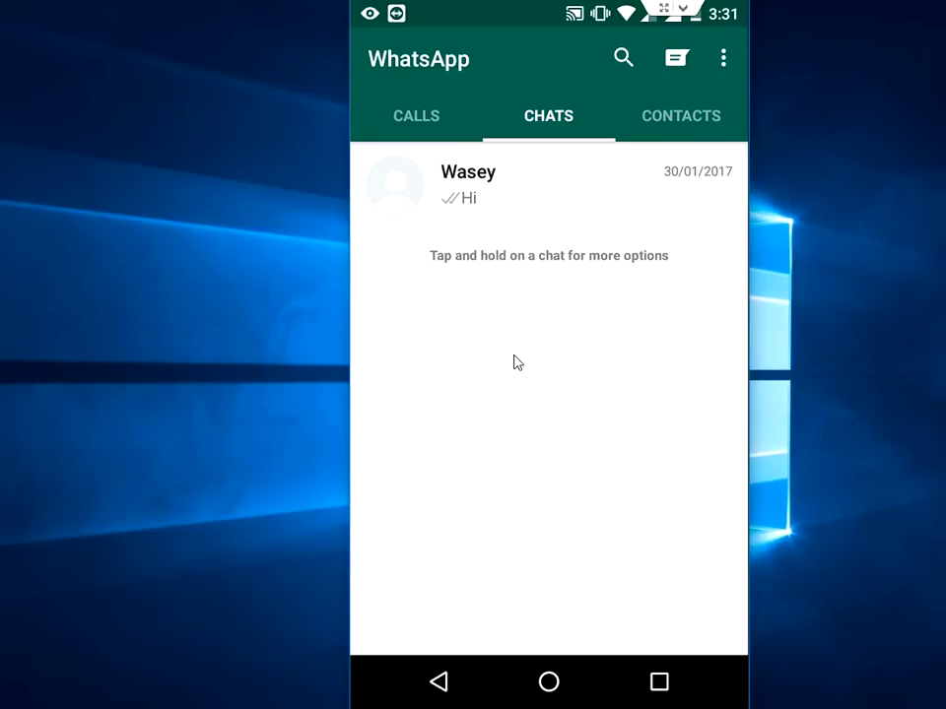
{"action": "left_click", "coordinate": [528, 188]}
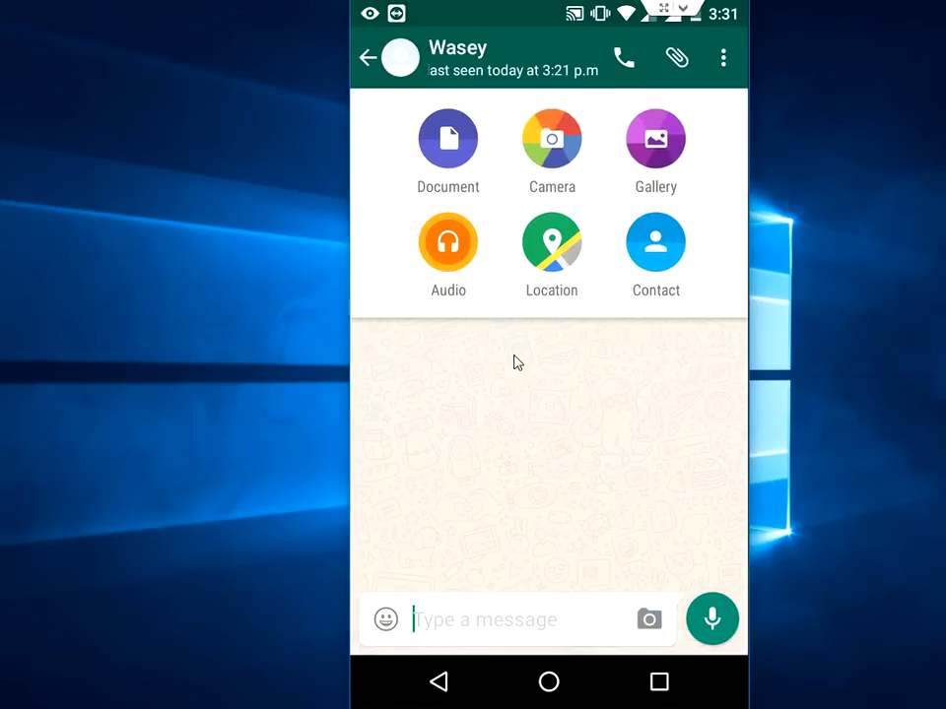
{"action": "left_click", "coordinate": [517, 363]}
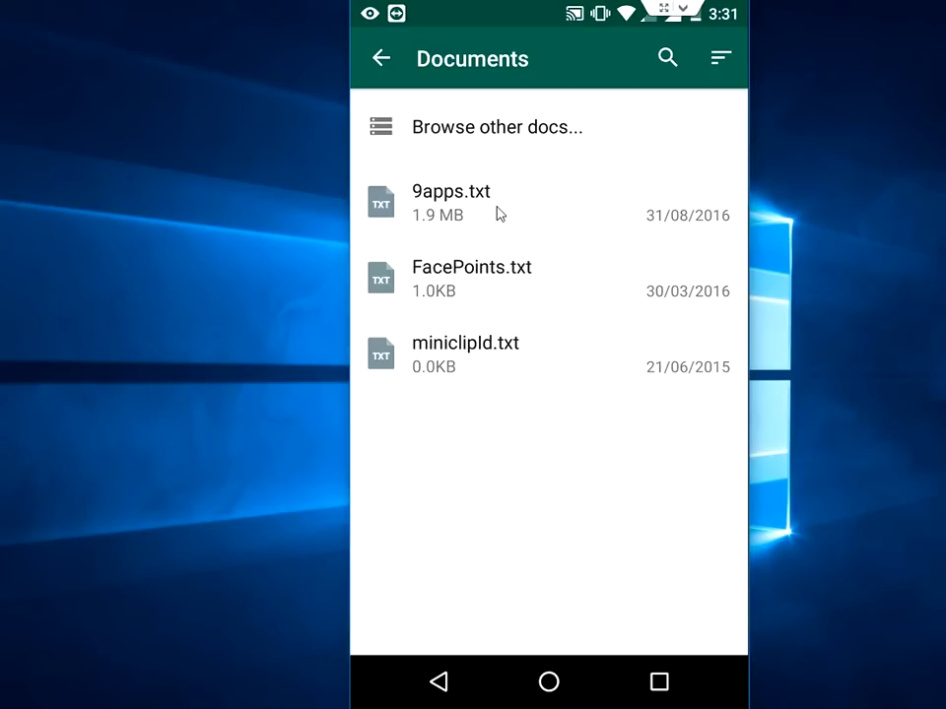
{"action": "left_click", "coordinate": [498, 214]}
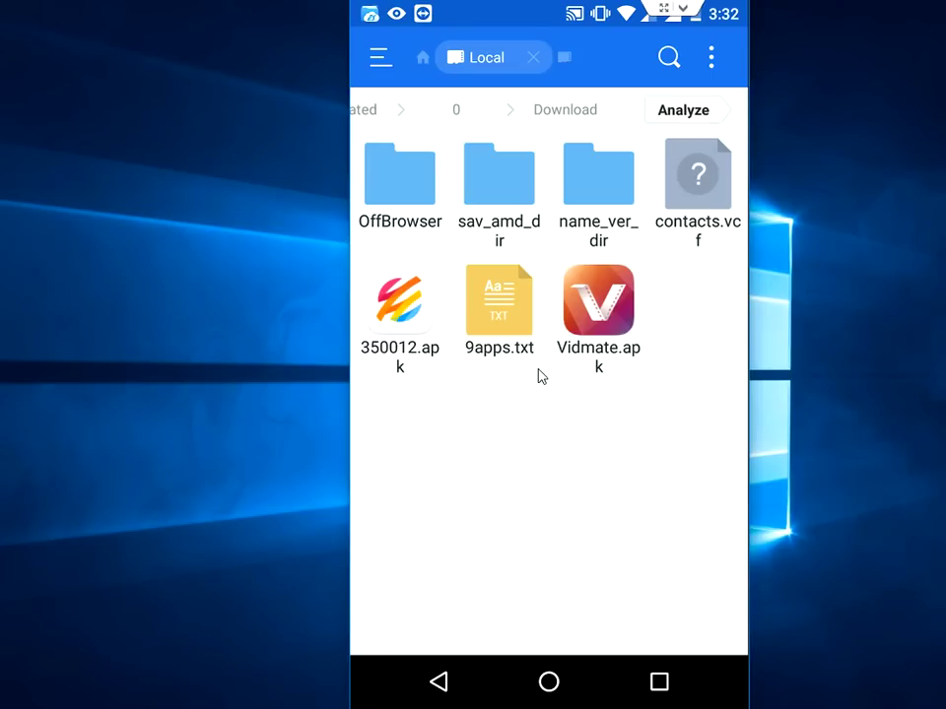
Rename 9apps.txt back to 9apps.apk by changing its extension to apk
{"action": "left_click", "coordinate": [538, 375]}
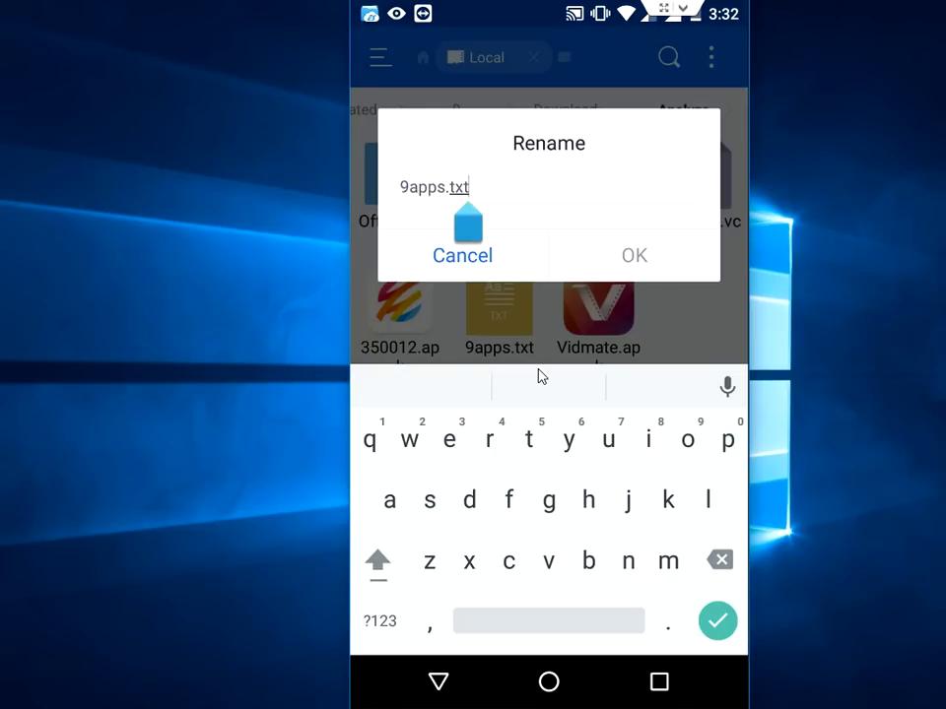
{"action": "key", "text": "BackSpace"}
{"action": "key", "text": "BackSpace"}
{"action": "key", "text": "BackSpace"}
{"action": "type", "text": "ap"}
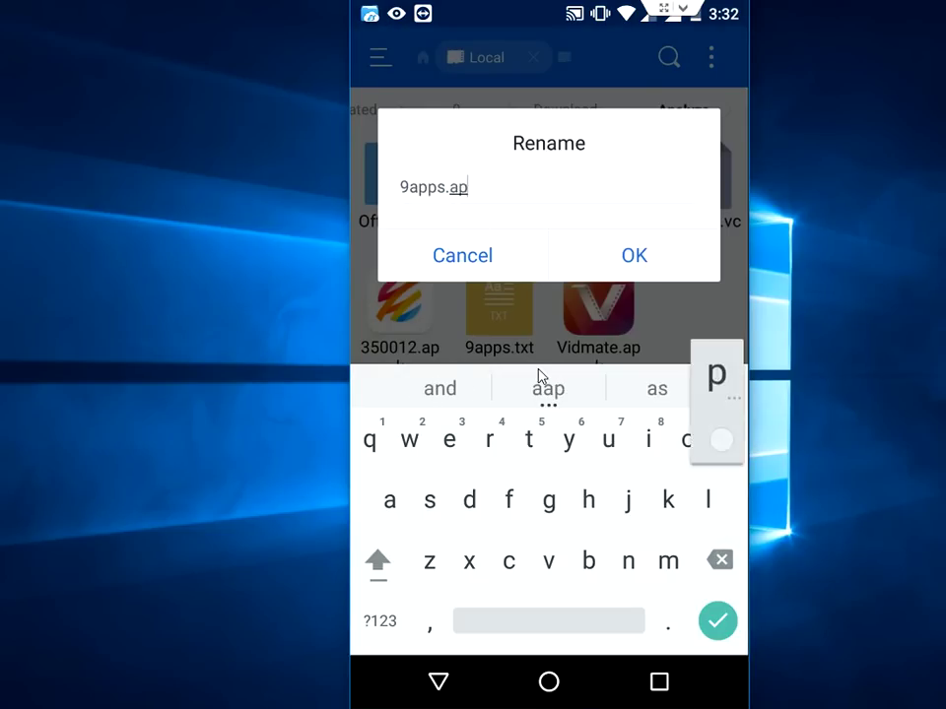
{"action": "type", "text": "k"}
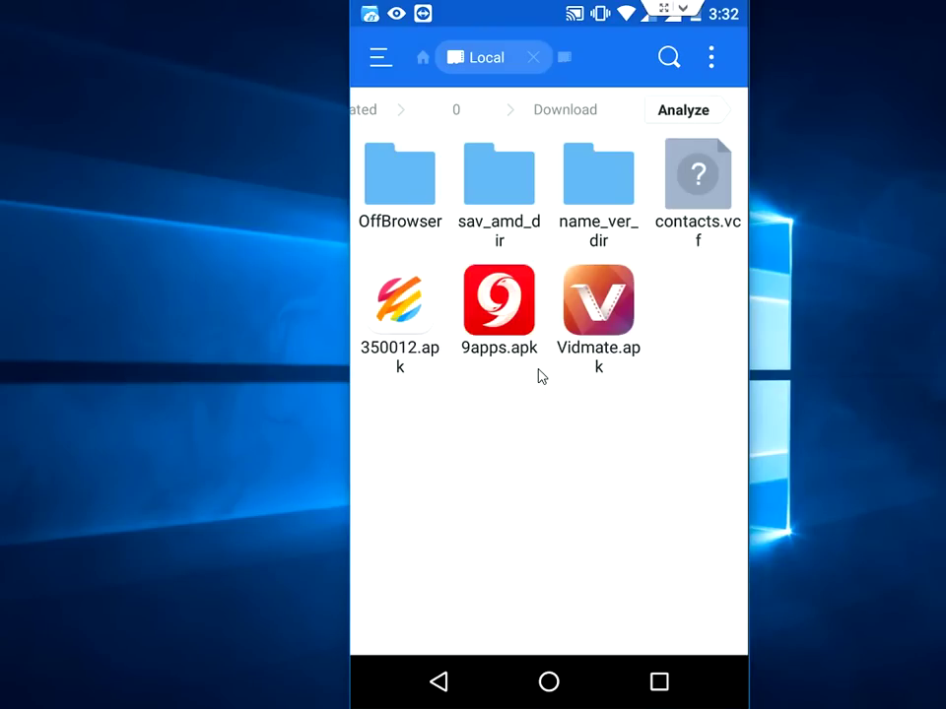
{"action": "left_click", "coordinate": [540, 375]}
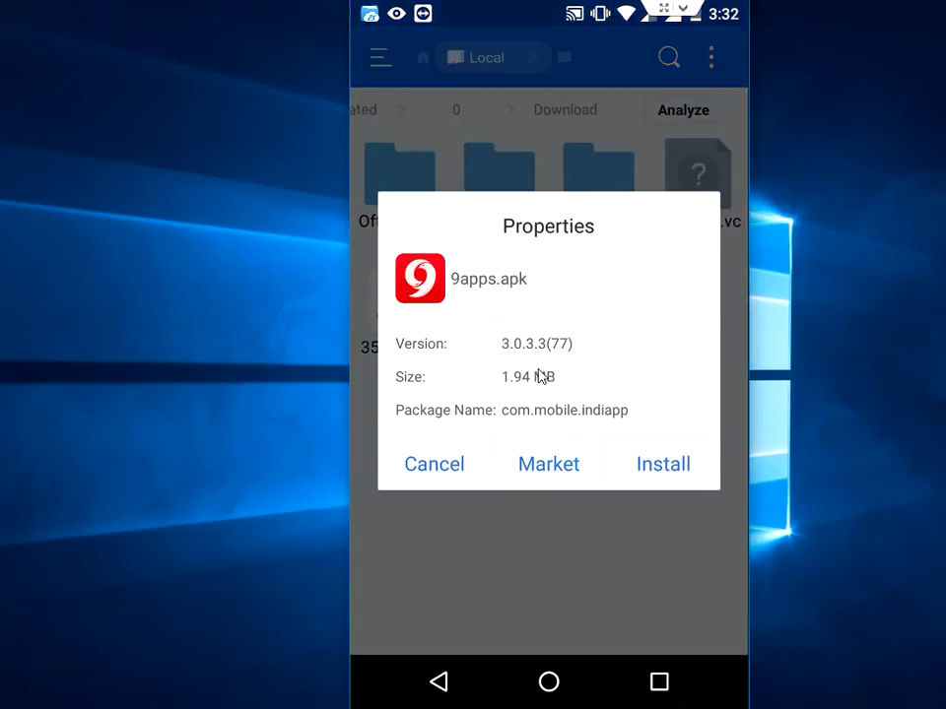
{"action": "right_click", "coordinate": [539, 375]}
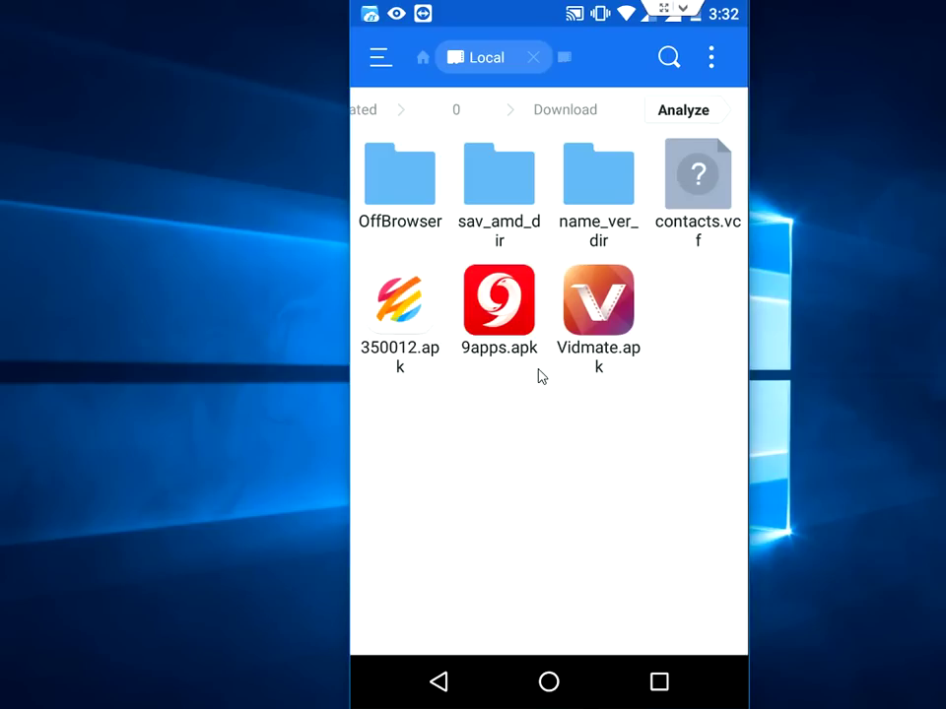
{"action": "left_click", "coordinate": [436, 681]}
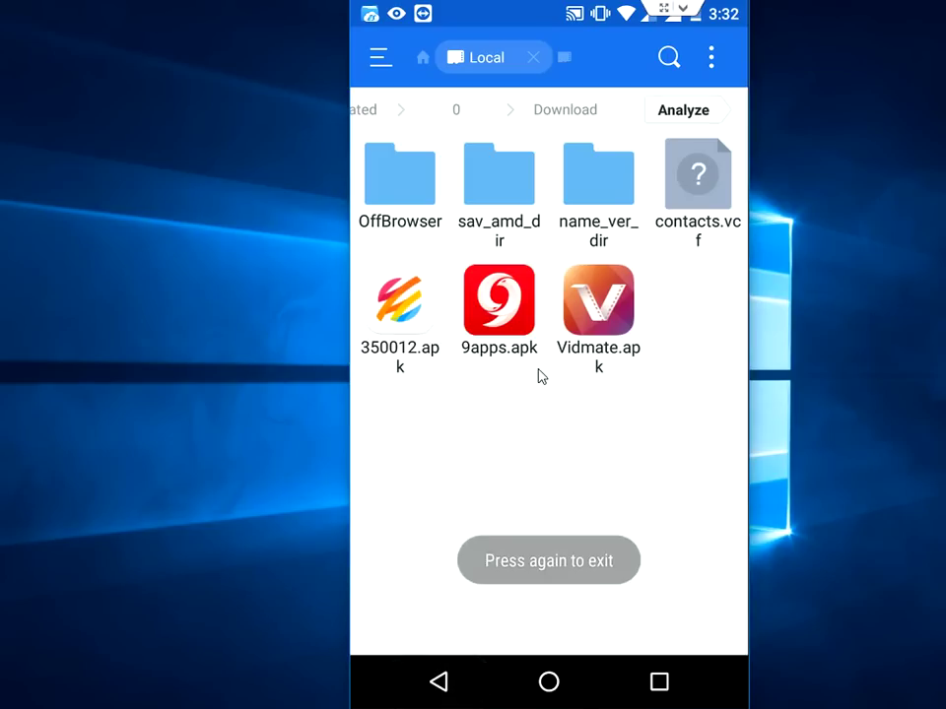